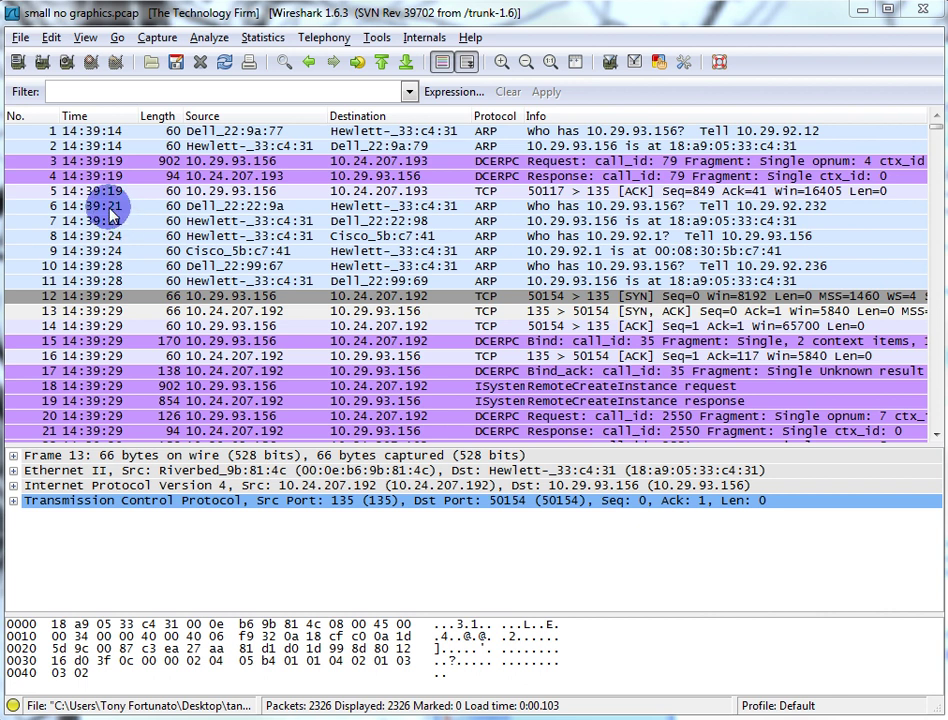
Switch Wireshark's Time column to time of day in whole seconds, starting at 14:39:14.
click(84, 37)
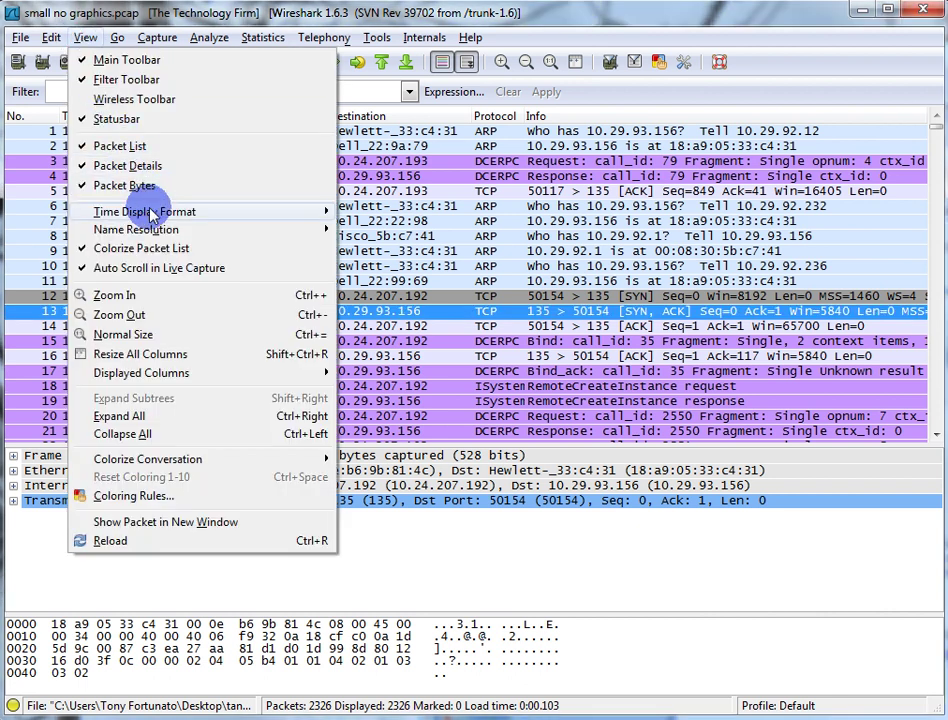
mouse_move(155, 212)
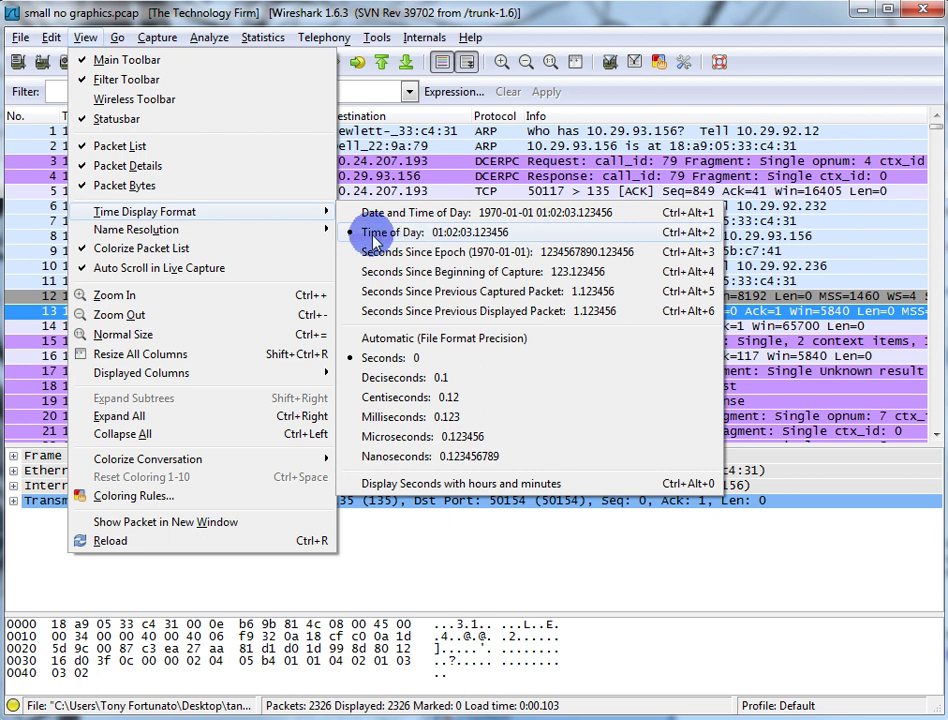
click(405, 367)
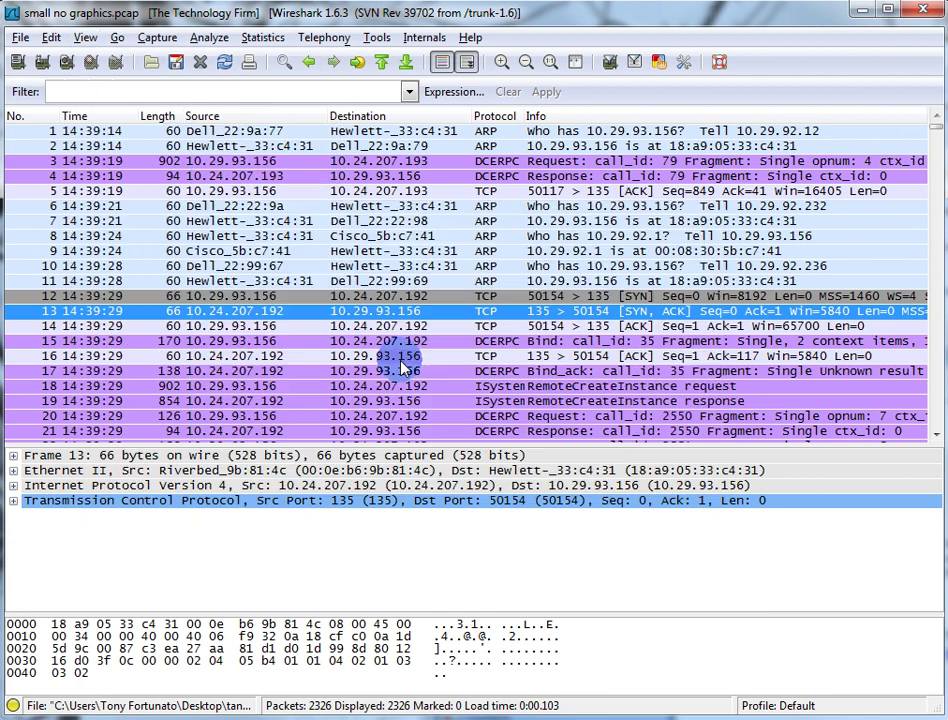
Export all packets as a CSV summary named 'smal file test.csv'.
click(100, 131)
click(28, 38)
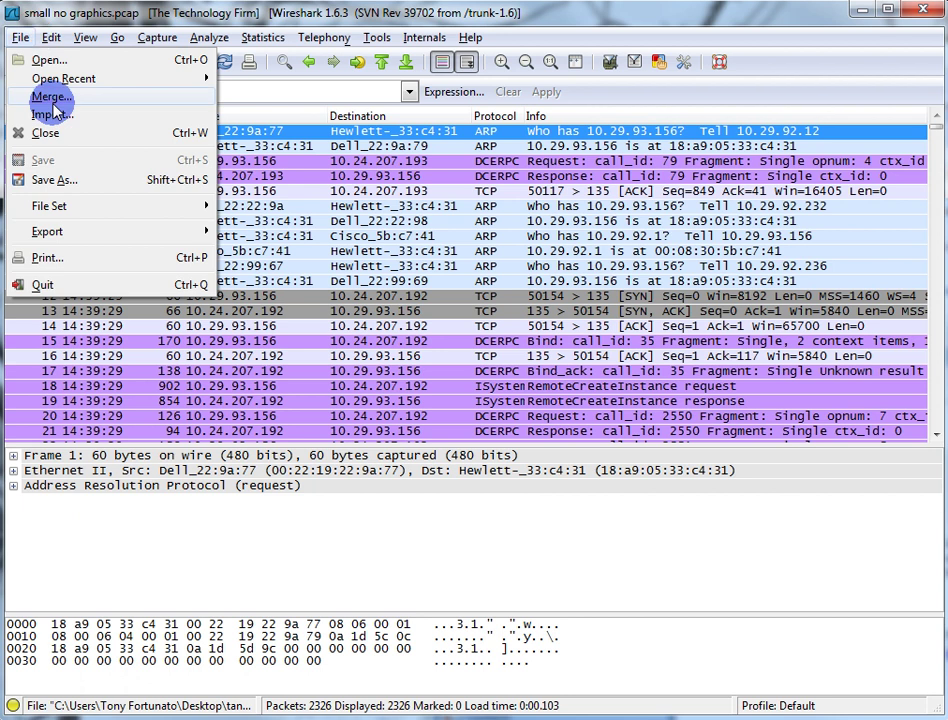
mouse_move(86, 234)
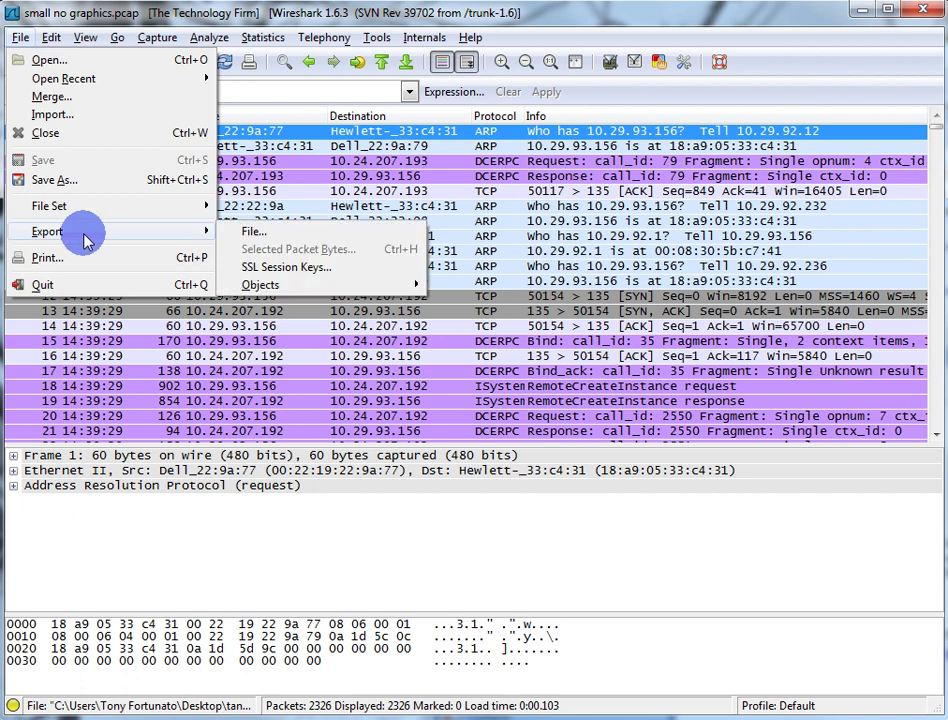
click(296, 231)
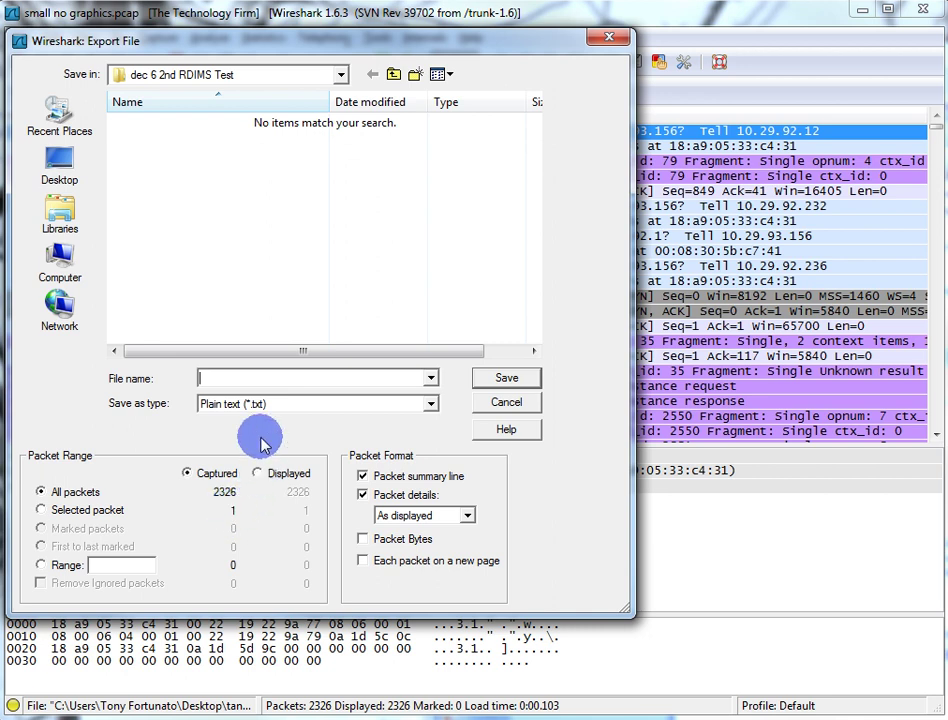
text(smal f)
click(237, 377)
text(ile test.csv)
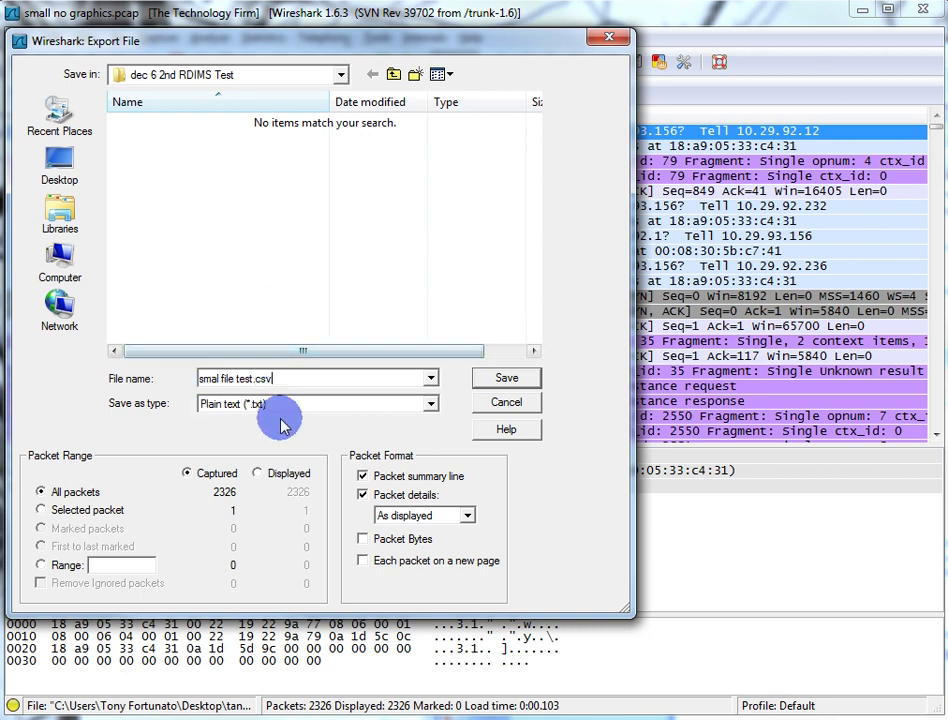
click(290, 404)
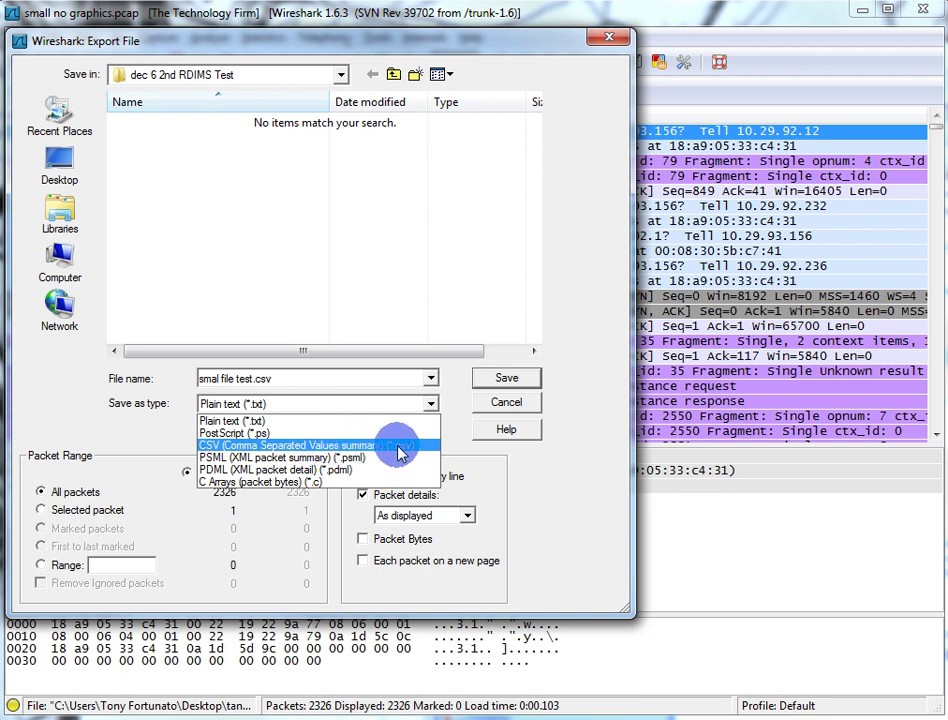
click(345, 447)
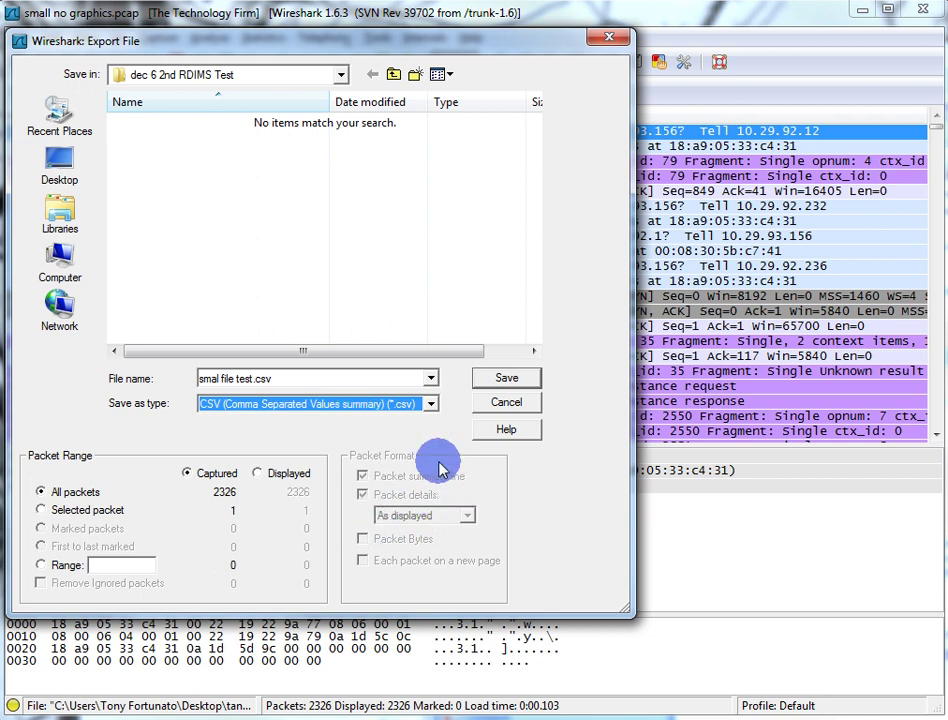
click(500, 379)
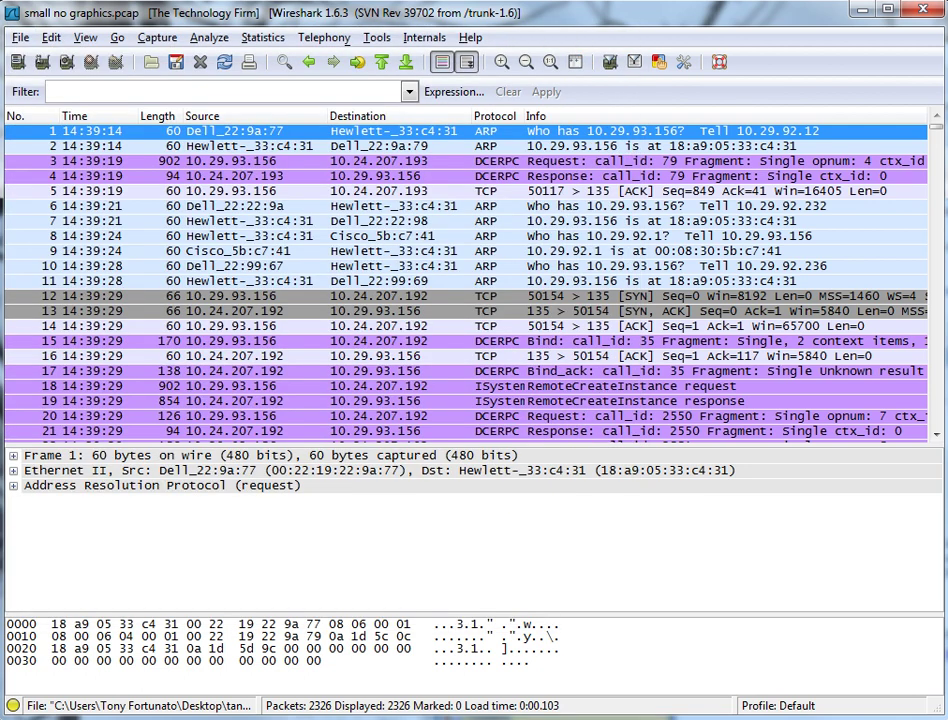
Select smal file test.csv in the Explorer folder it was saved to.
key(alt+Tab)
mouse_move(724, 381)
mouse_down()
mouse_move(705, 322)
mouse_move(765, 330)
mouse_up()
click(765, 325)
Open smal file test.csv in Excel and compare the Time and Length values of packets at 14:39:24 and 14:39:28.
double_click(764, 324)
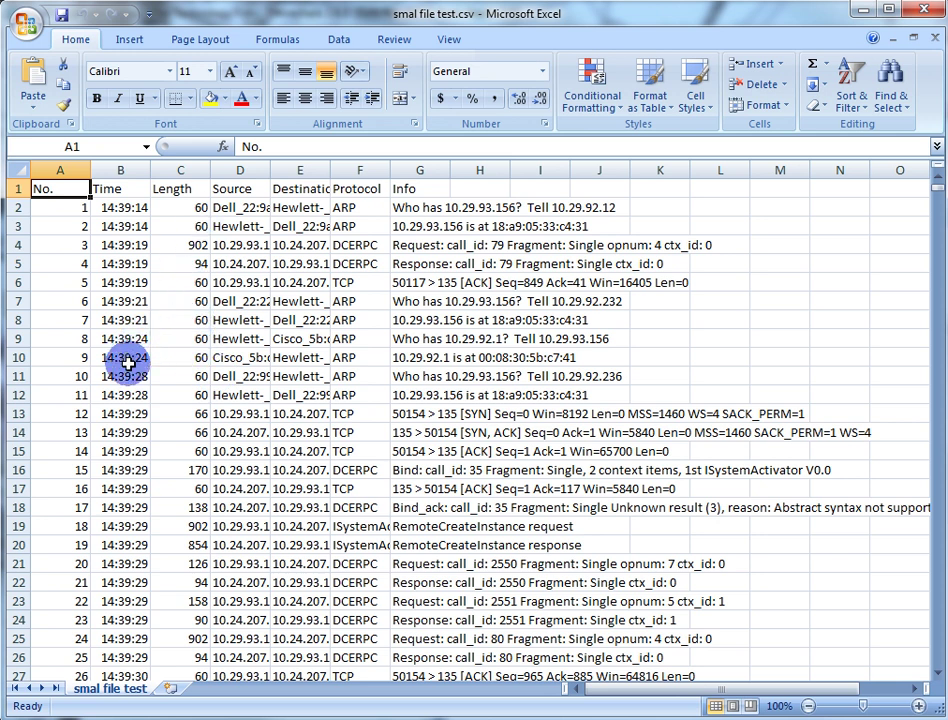
drag(136, 341, 176, 353)
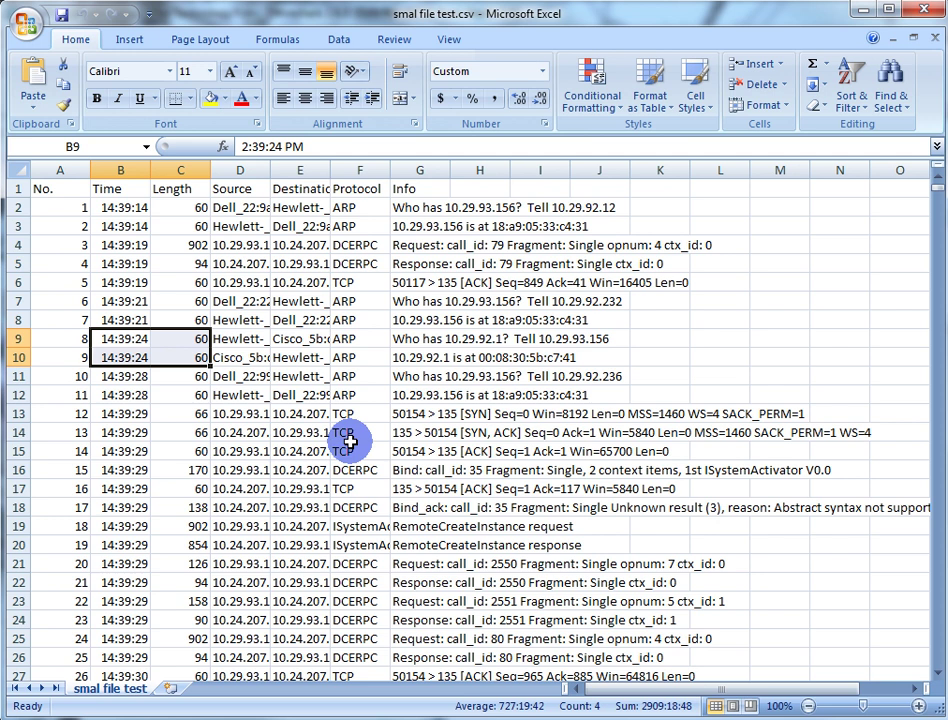
drag(201, 393, 120, 378)
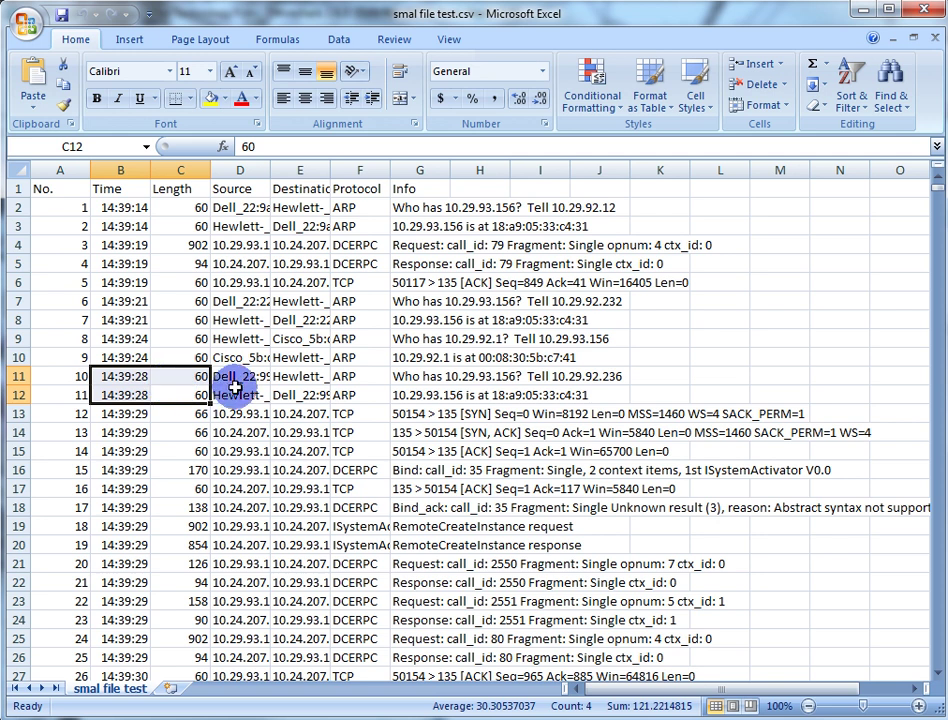
click(135, 207)
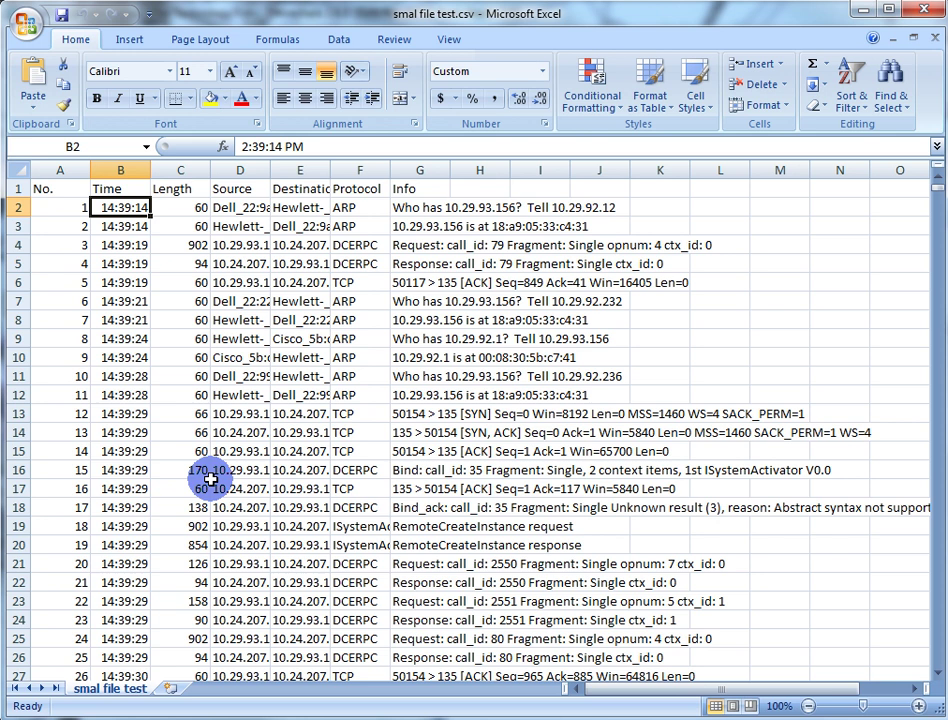
Subtotal the packet table with Sum of Length at each change in Time, excluding Info.
click(351, 41)
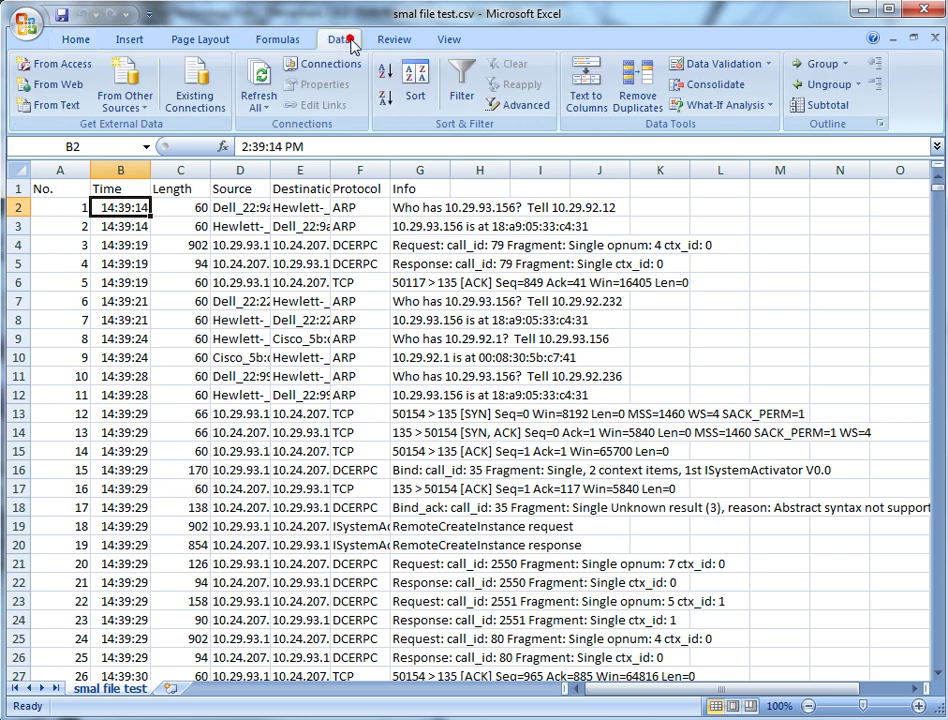
click(826, 106)
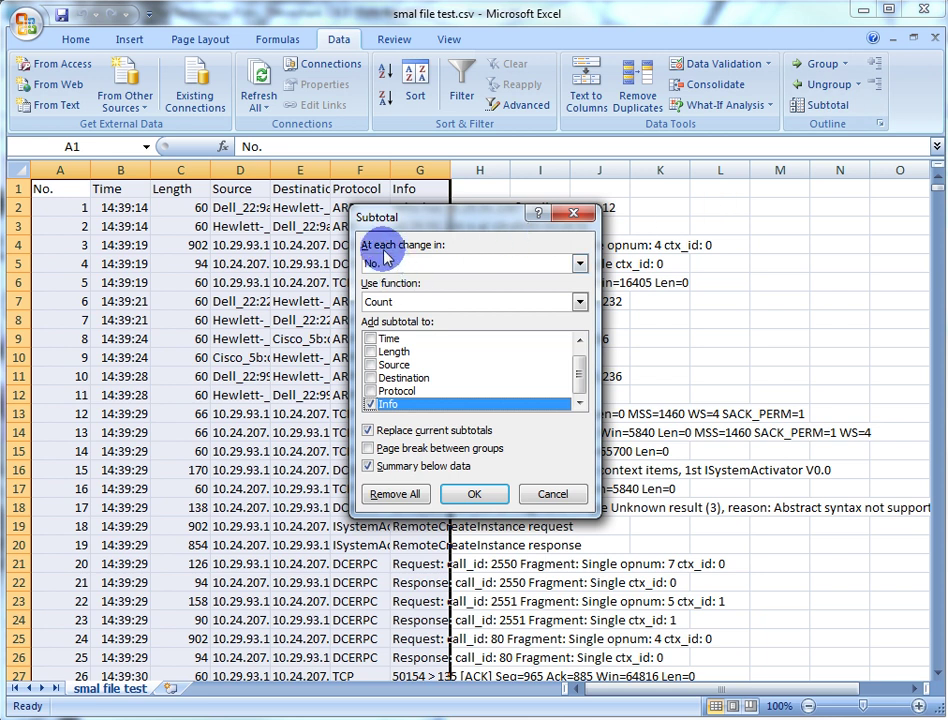
click(432, 262)
click(415, 290)
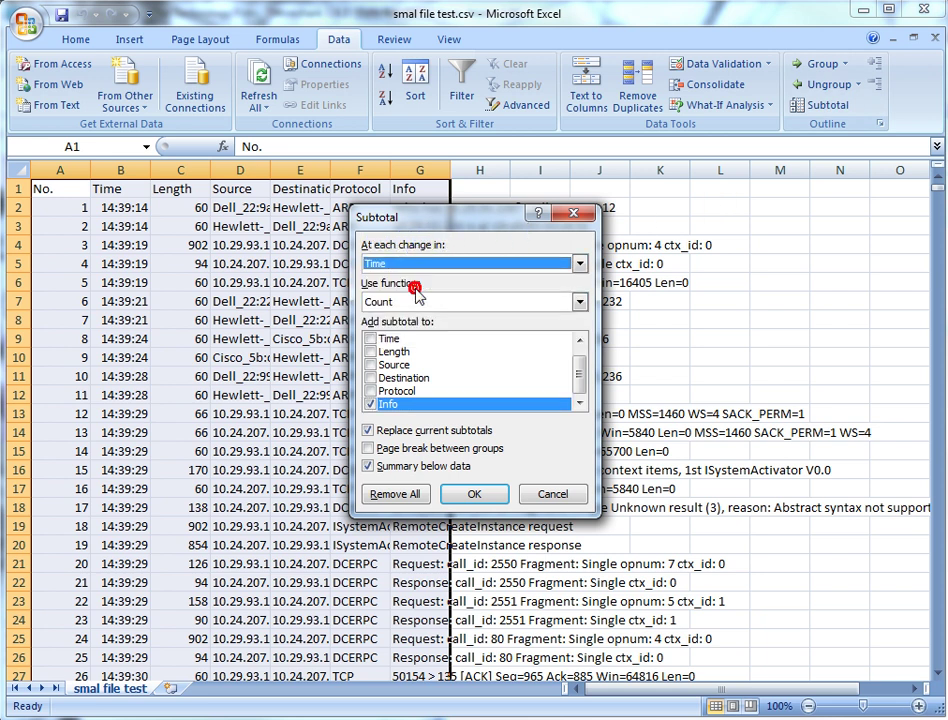
click(417, 302)
click(409, 317)
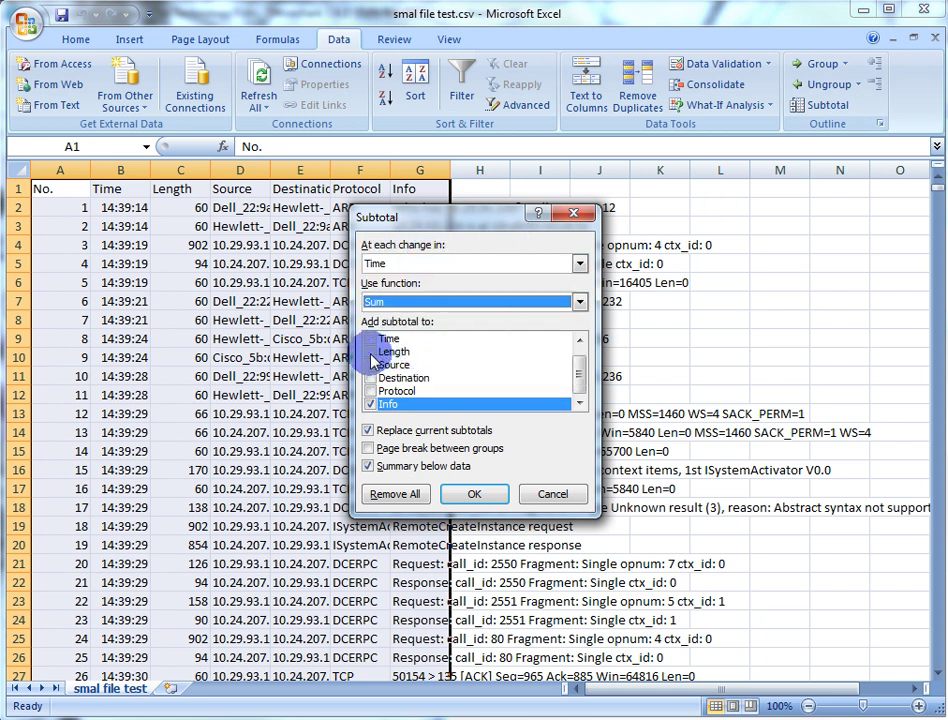
click(370, 352)
click(370, 404)
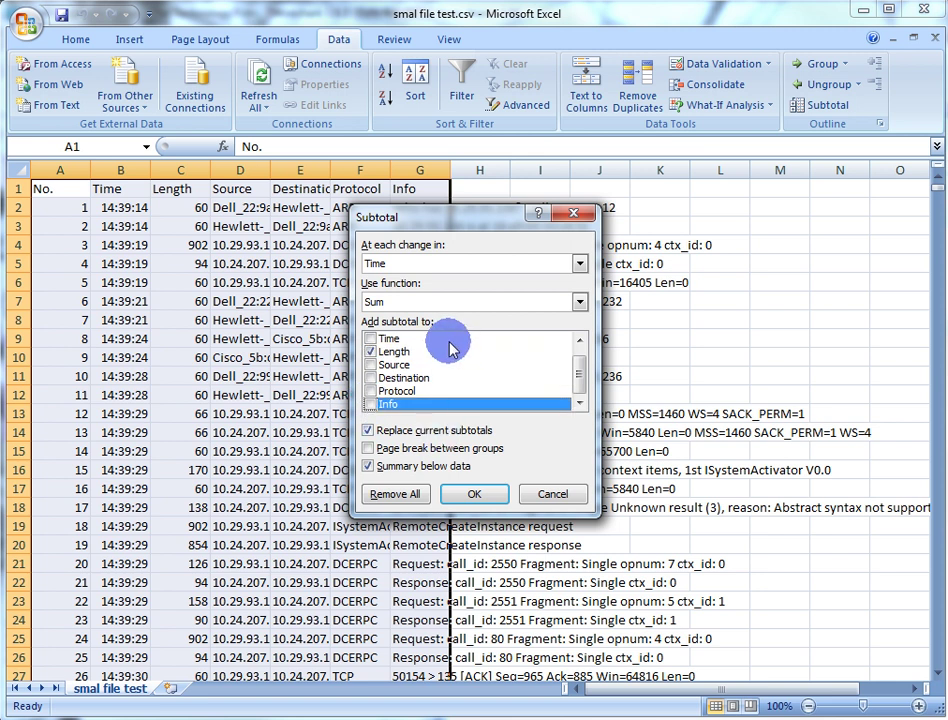
click(578, 303)
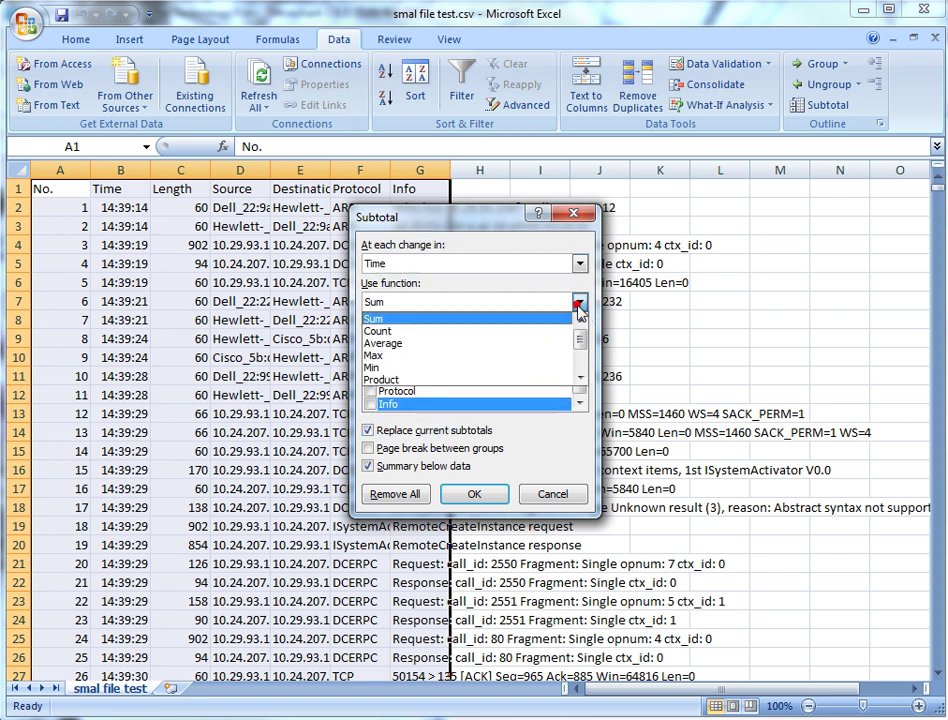
click(428, 320)
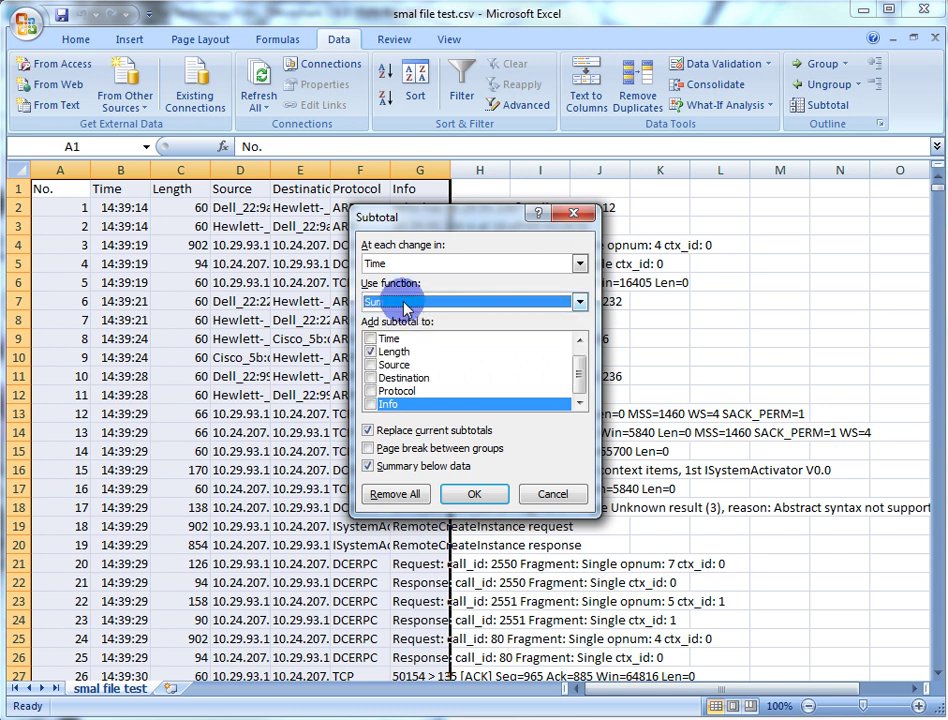
click(474, 494)
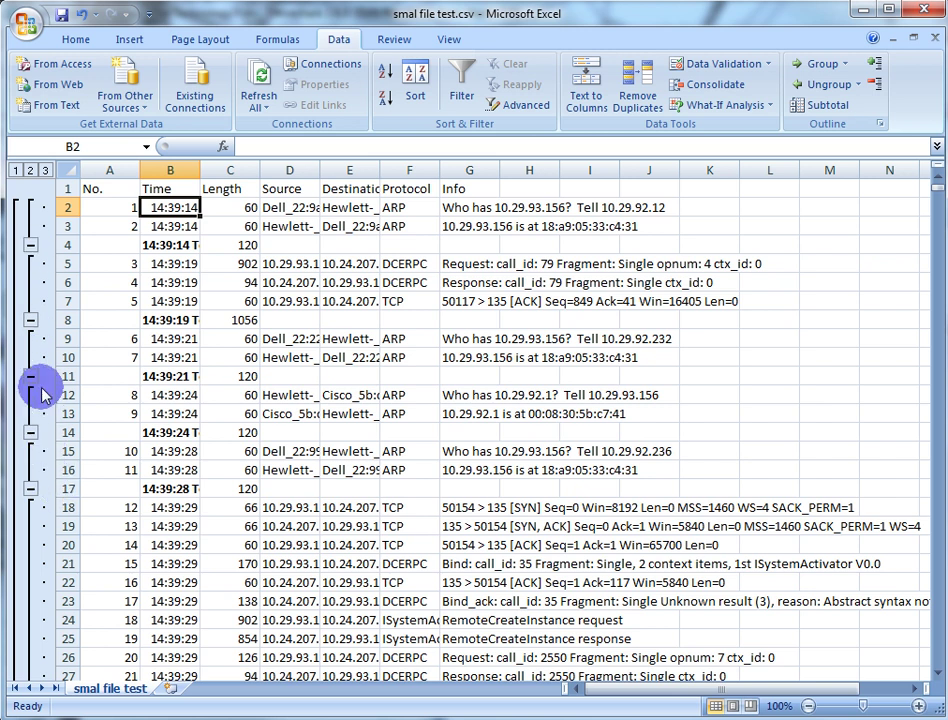
Collapse to outline level 2, widen column B, and format Length as comma-style whole numbers.
click(30, 170)
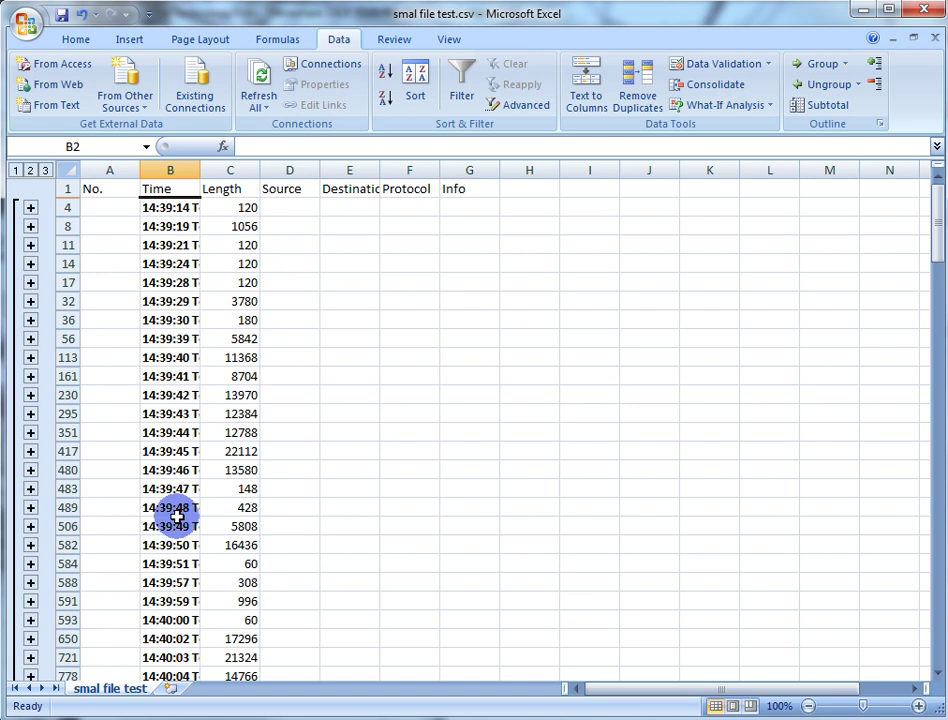
drag(199, 170, 248, 170)
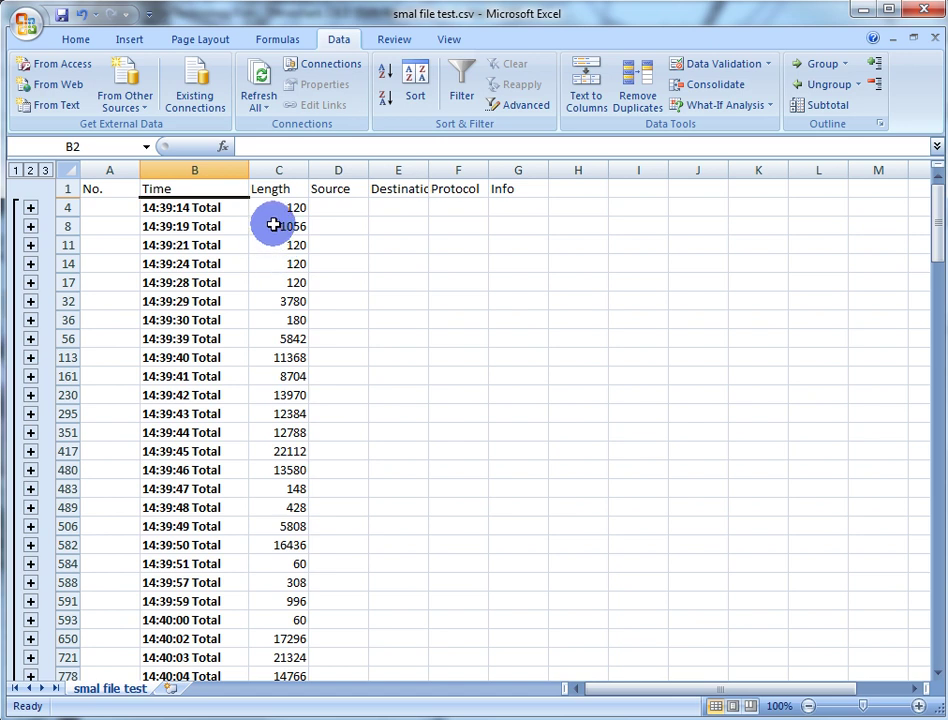
click(264, 167)
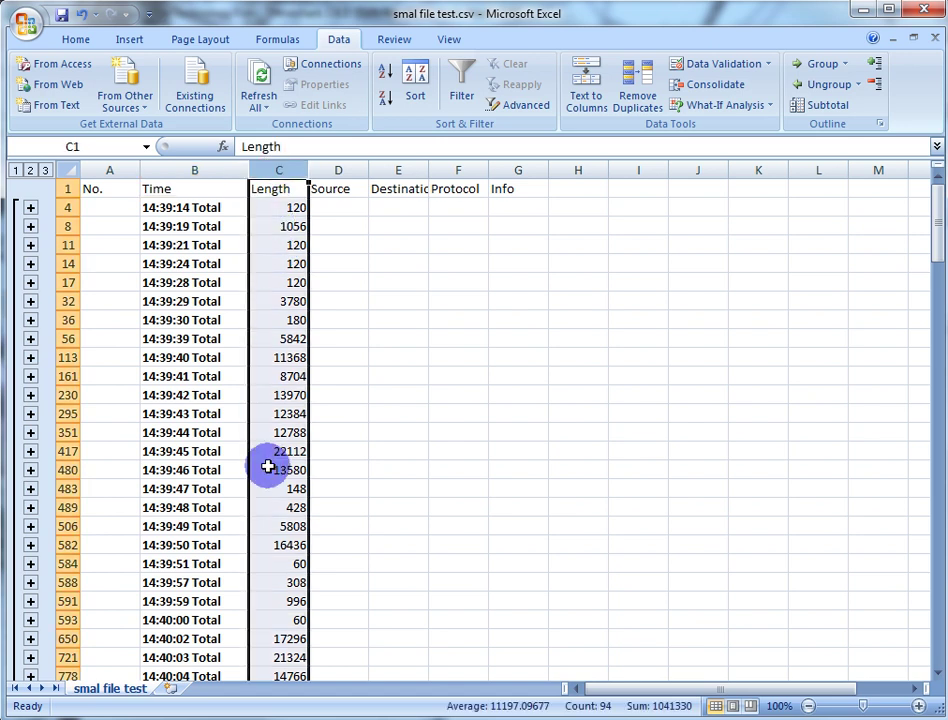
click(76, 40)
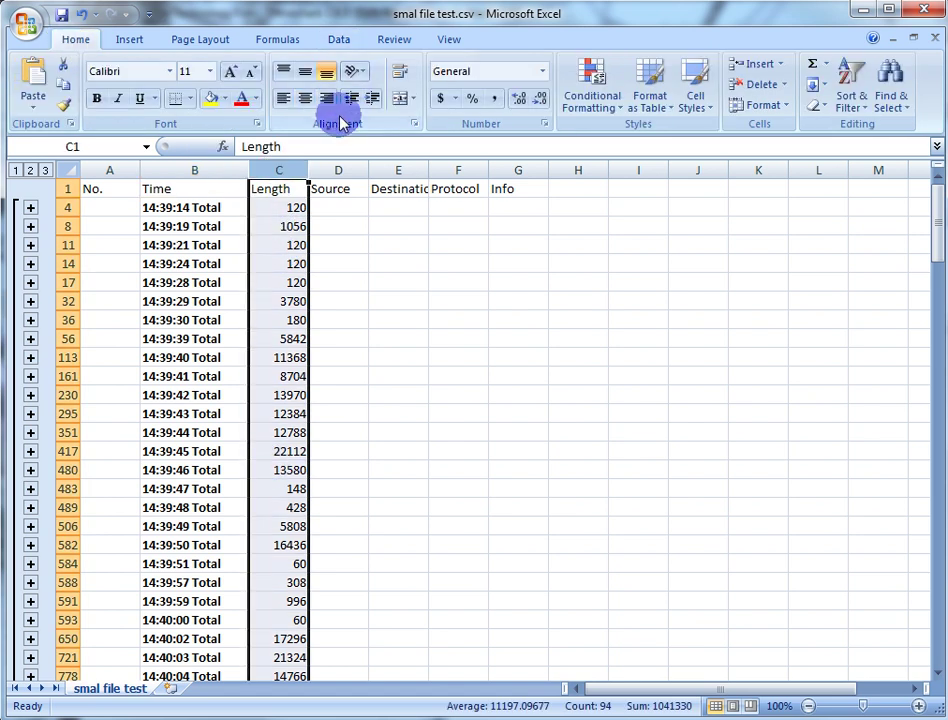
click(501, 101)
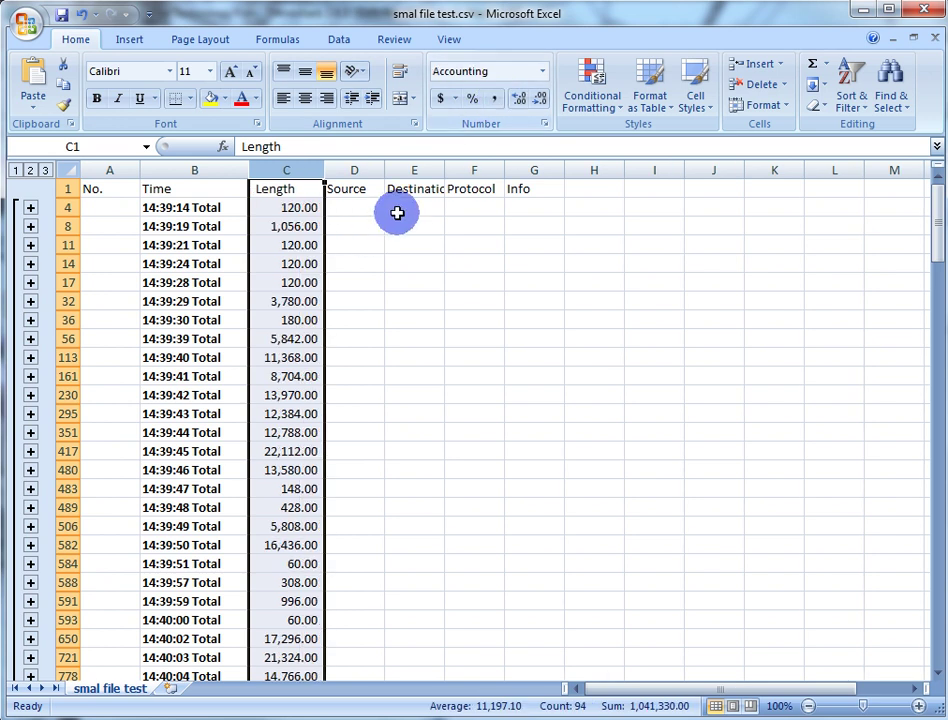
click(540, 103)
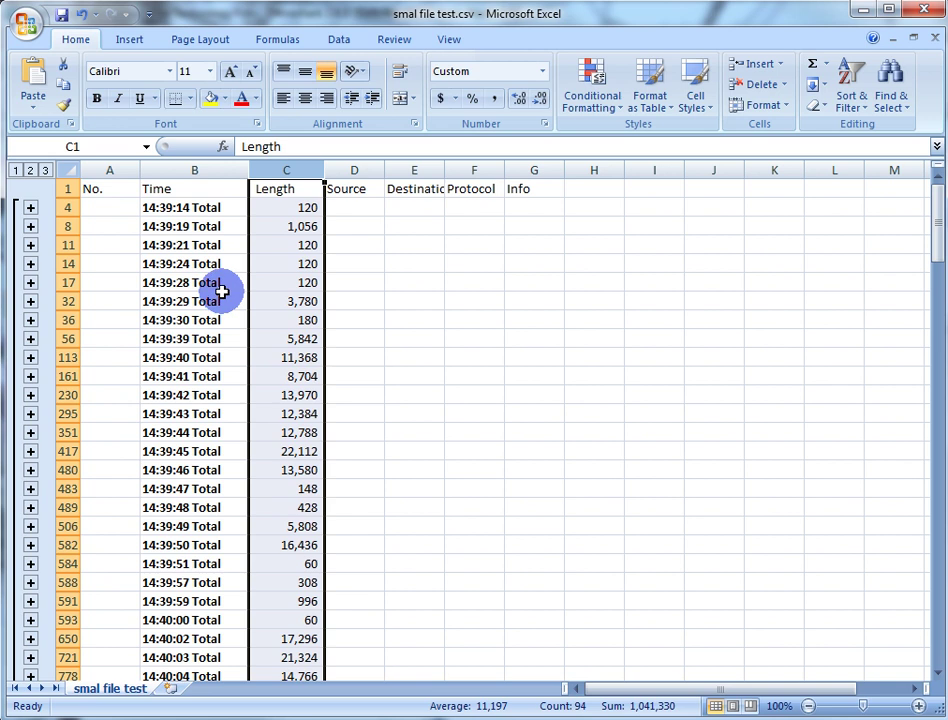
Select the subtotal time labels from B4 and start a find-and-replace for 'total'.
click(212, 222)
click(207, 205)
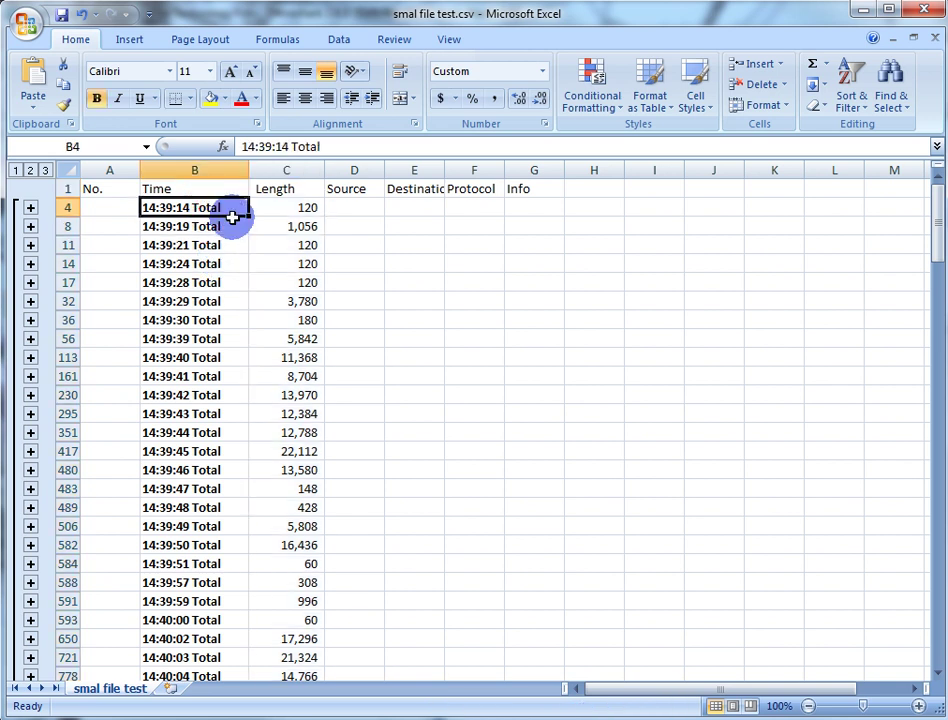
drag(233, 213, 232, 267)
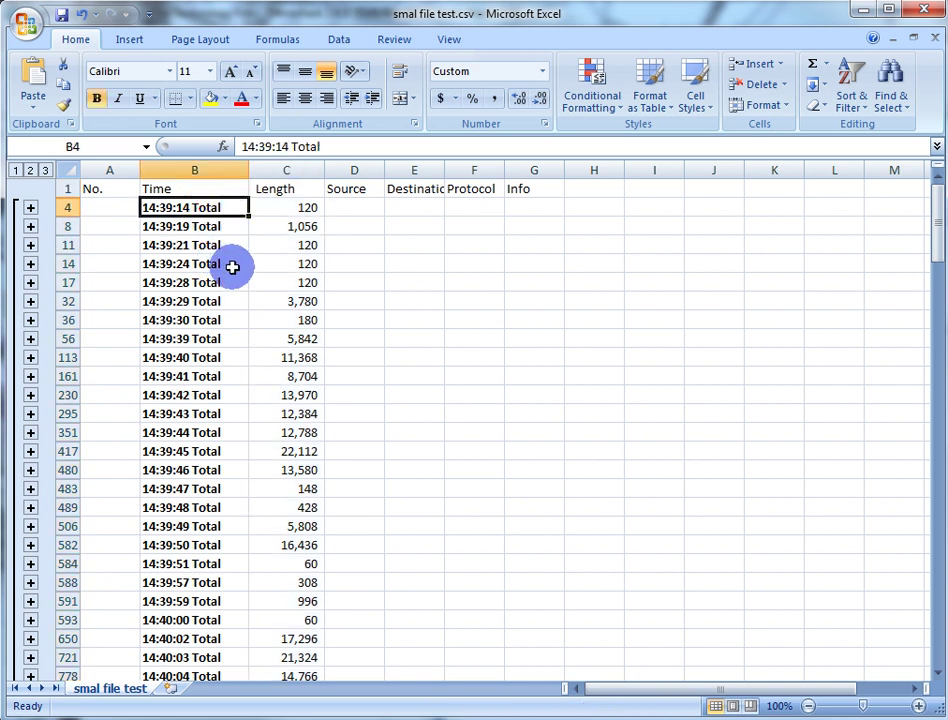
key(ctrl+h)
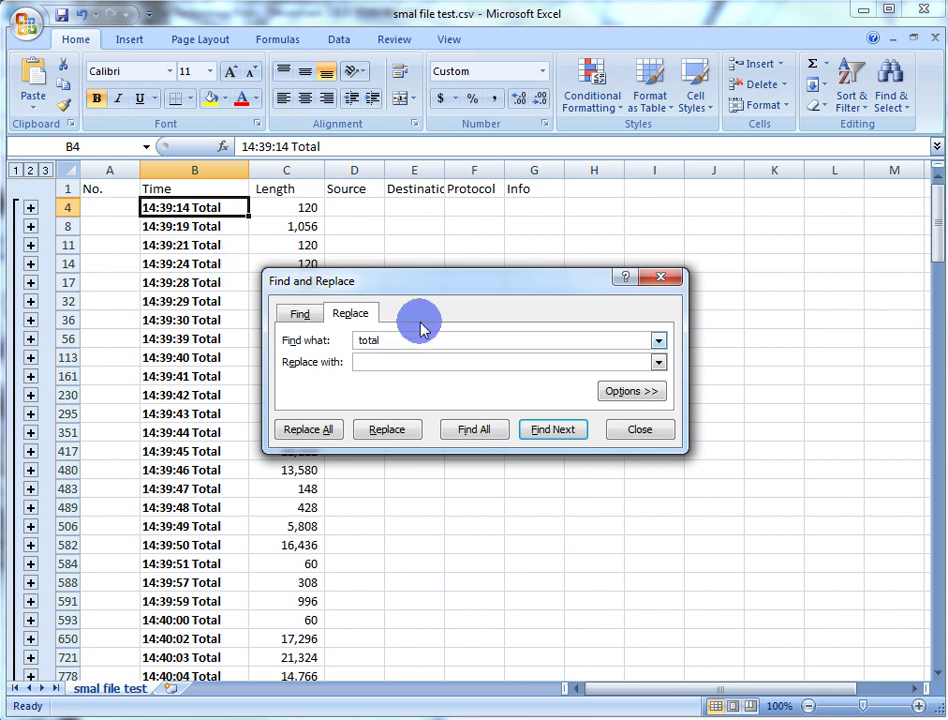
Replace 'total' with nothing in all 93 time labels, leaving plain times like 14:39:14.
click(318, 429)
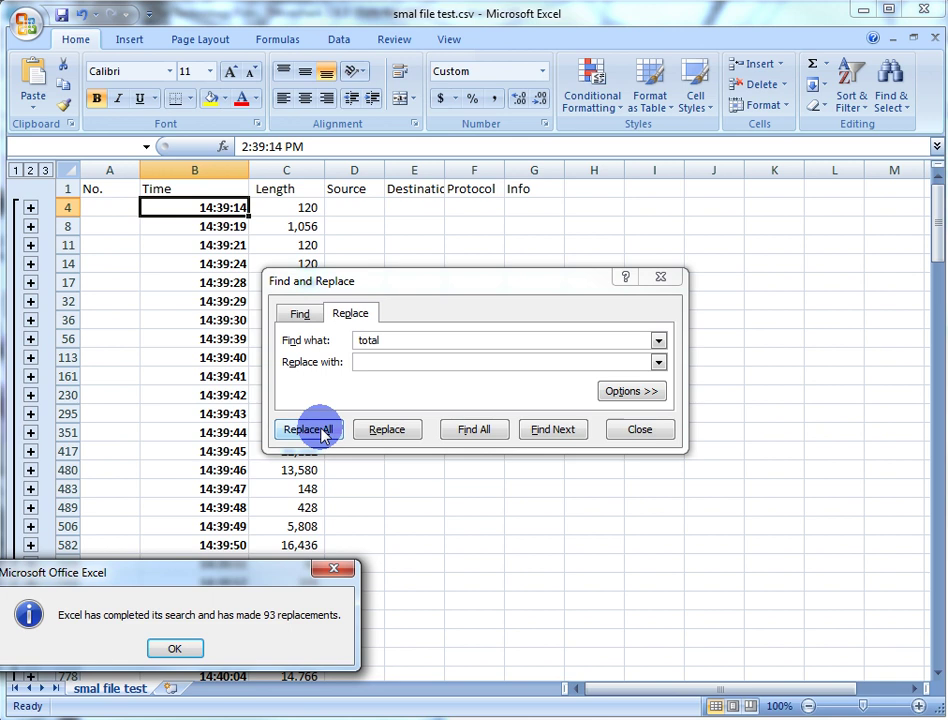
click(181, 648)
click(386, 339)
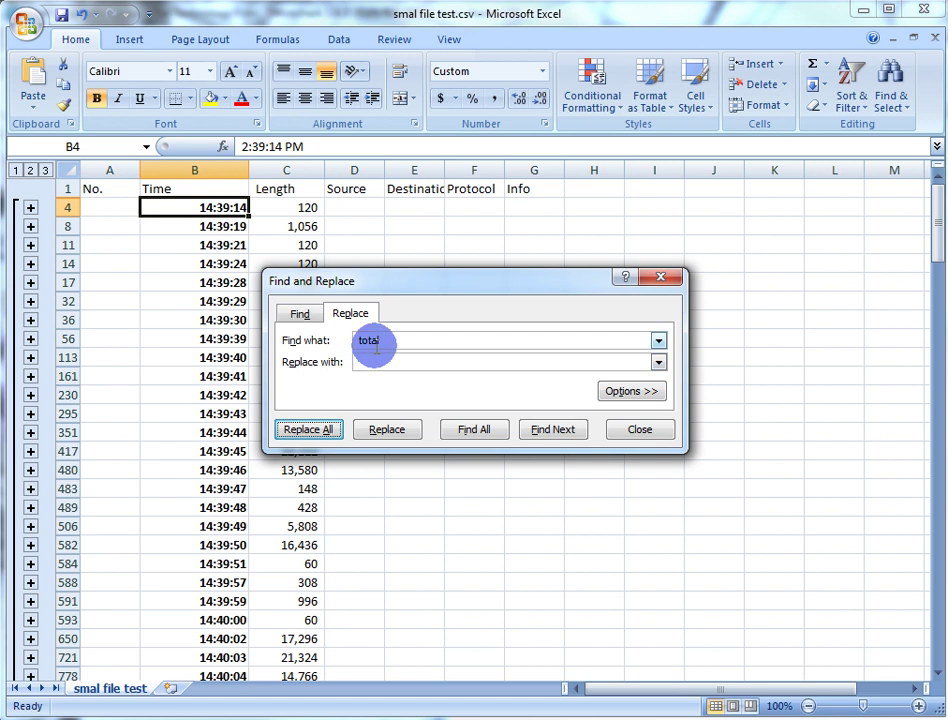
click(381, 364)
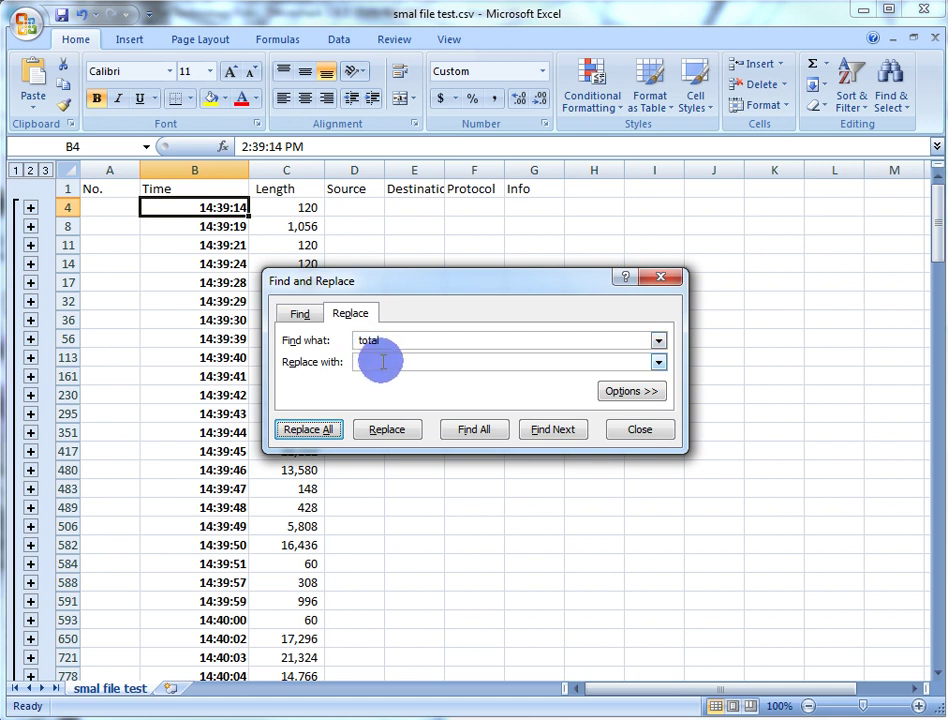
double_click(370, 340)
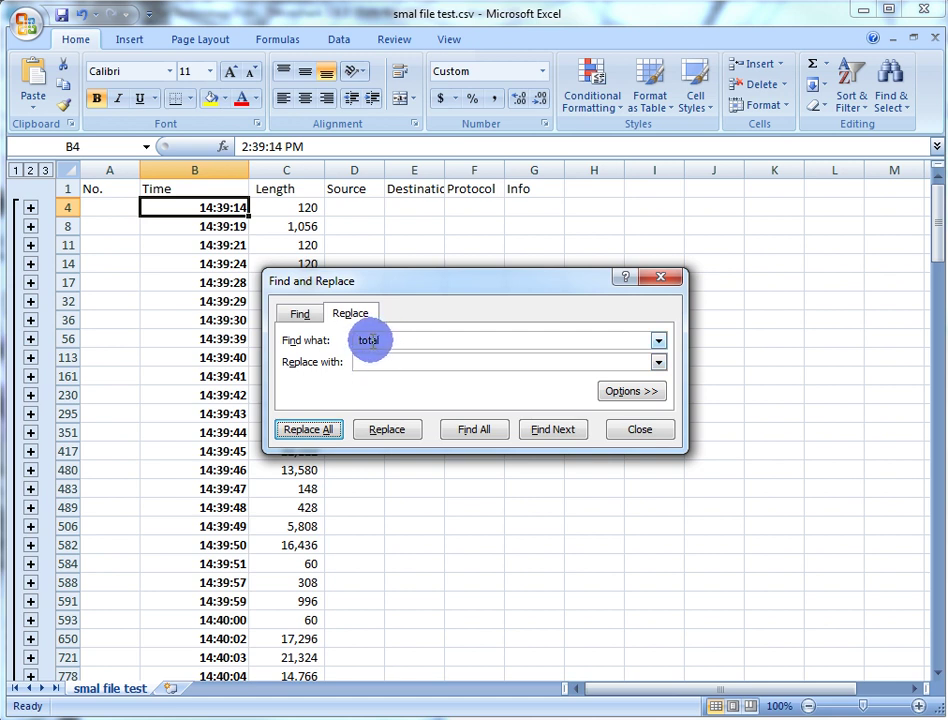
click(640, 430)
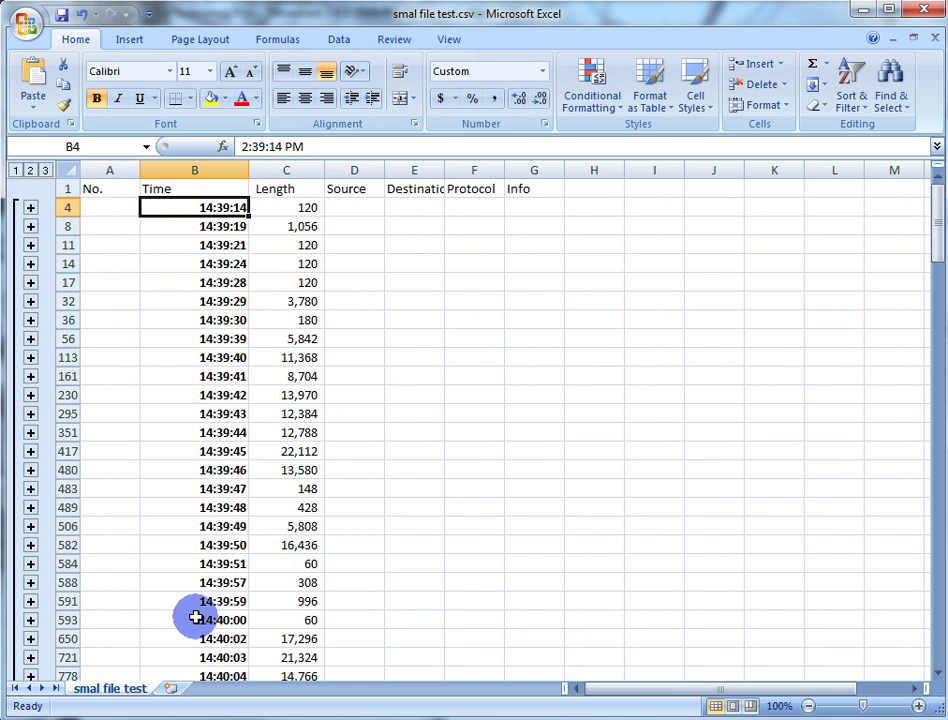
Insert a 2-D line chart of Length subtotals C4:C650 and move it beside the data.
click(296, 210)
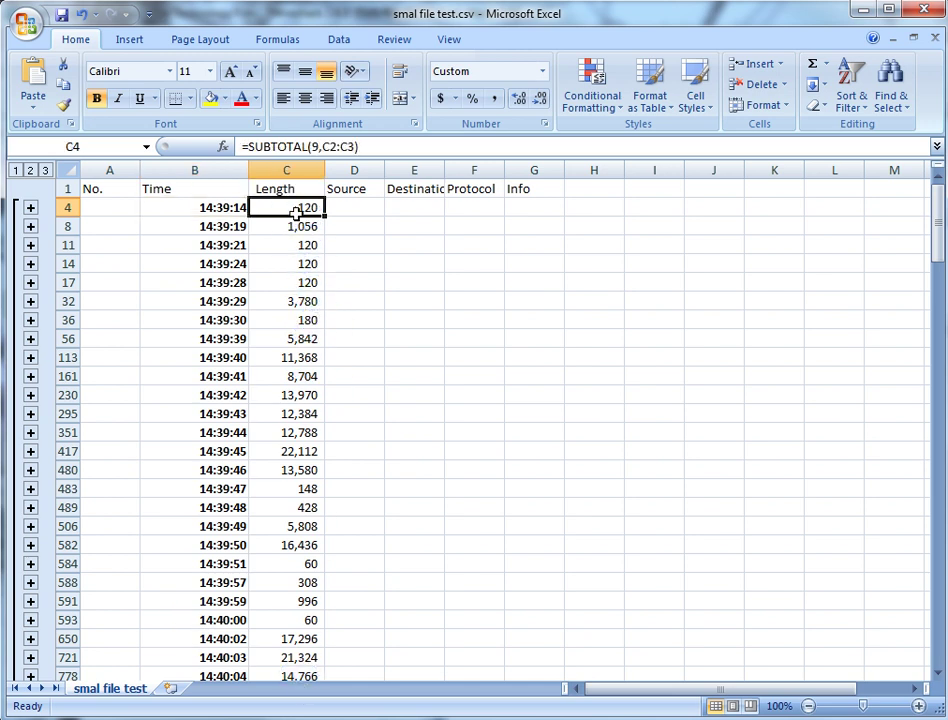
drag(296, 213, 311, 639)
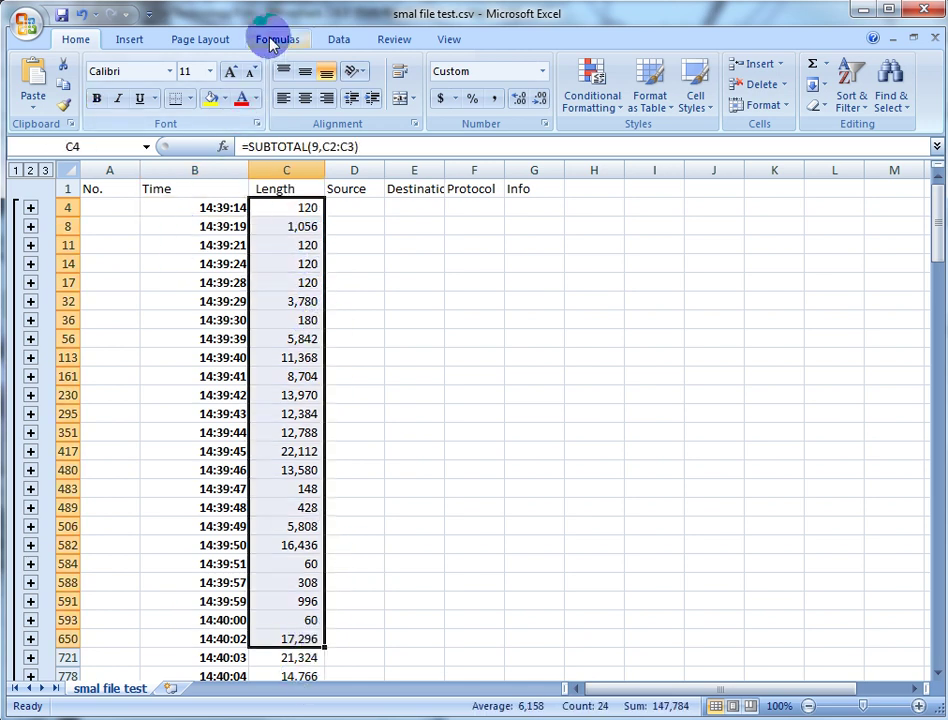
click(127, 39)
click(340, 95)
click(362, 158)
drag(546, 470, 590, 457)
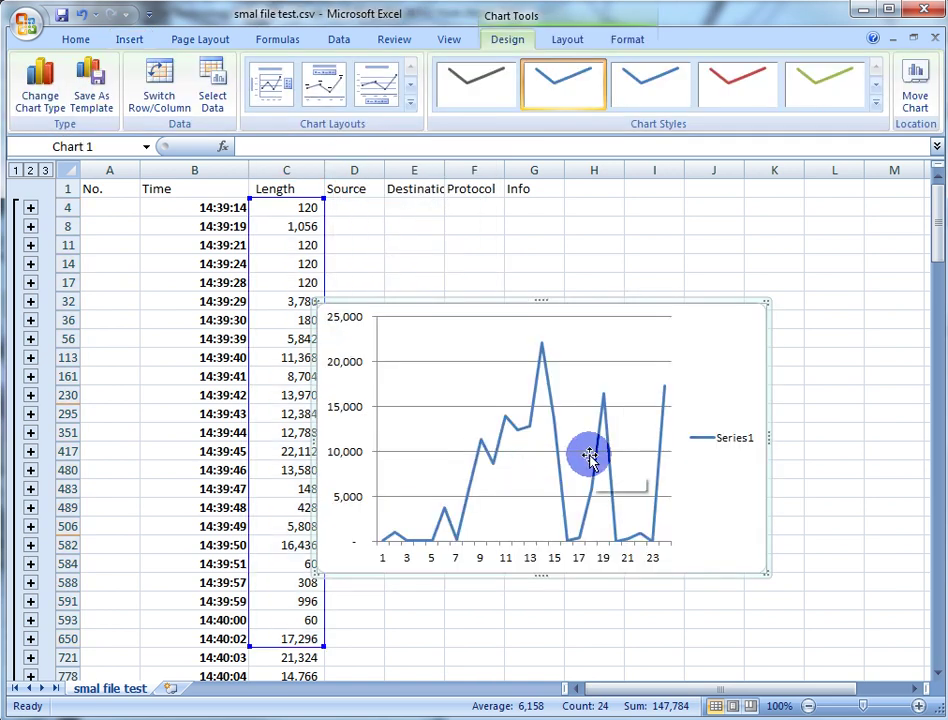